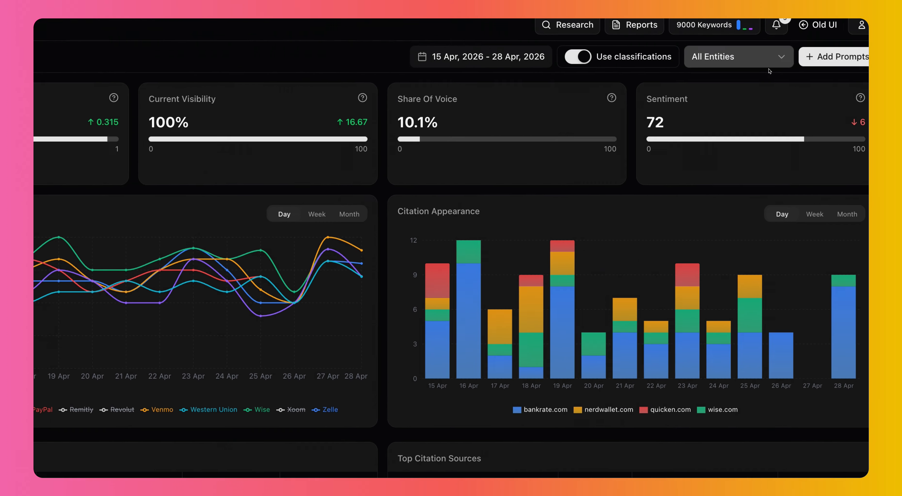
Browse the entities available for filtering the LLM tracking overview
click(767, 62)
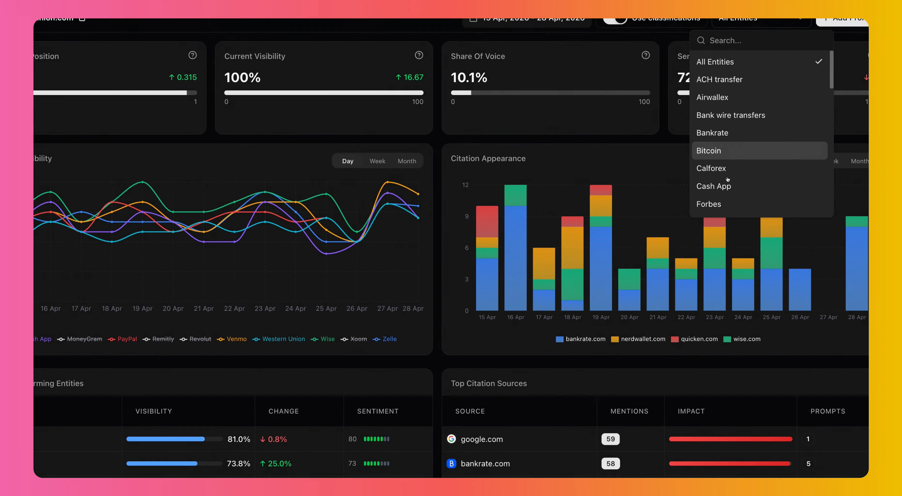
scroll(671, 288, down, 3)
scroll(745, 161, down, 2)
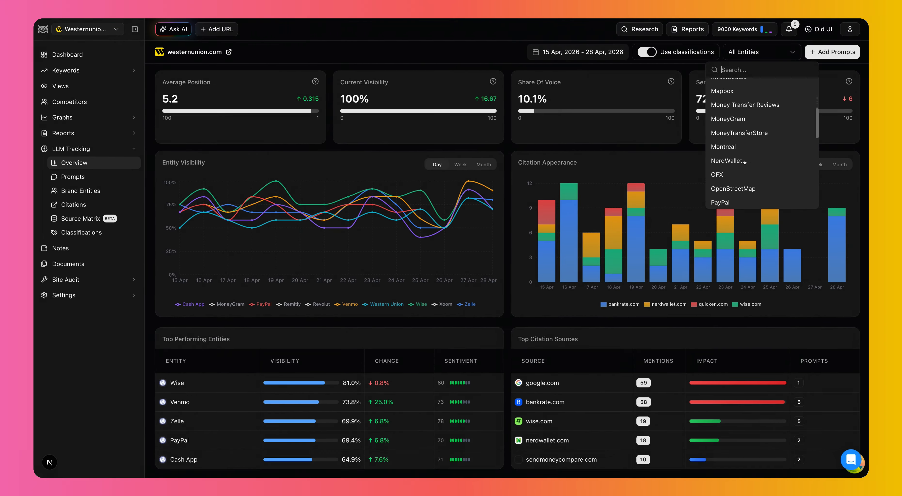
scroll(749, 145, up, 4)
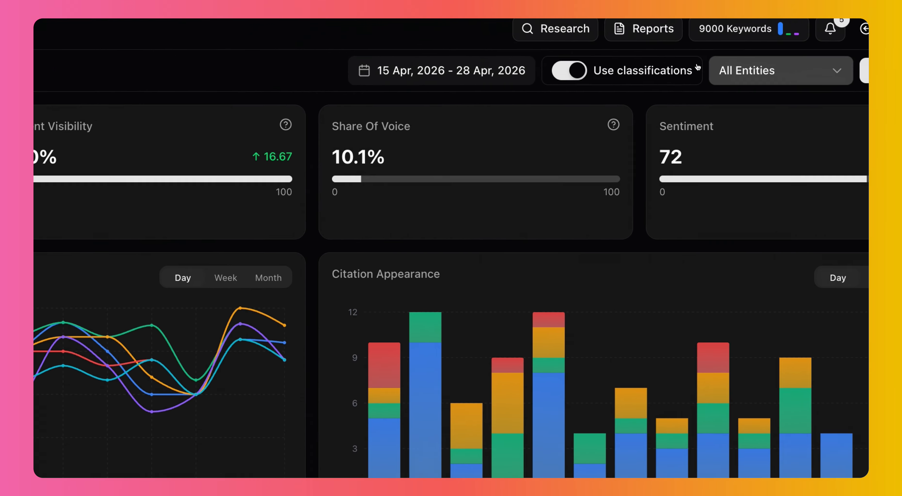
Filter the LLM tracking overview to the Remitly entity
click(762, 51)
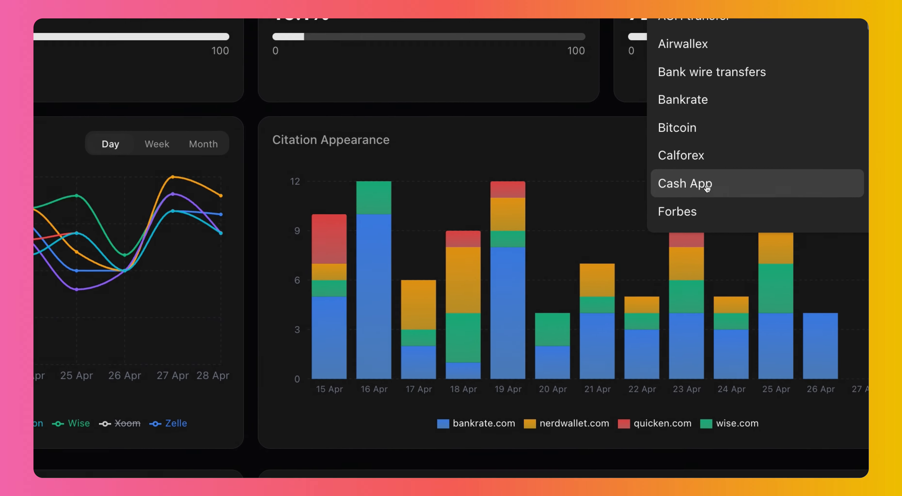
scroll(706, 189, down, 2)
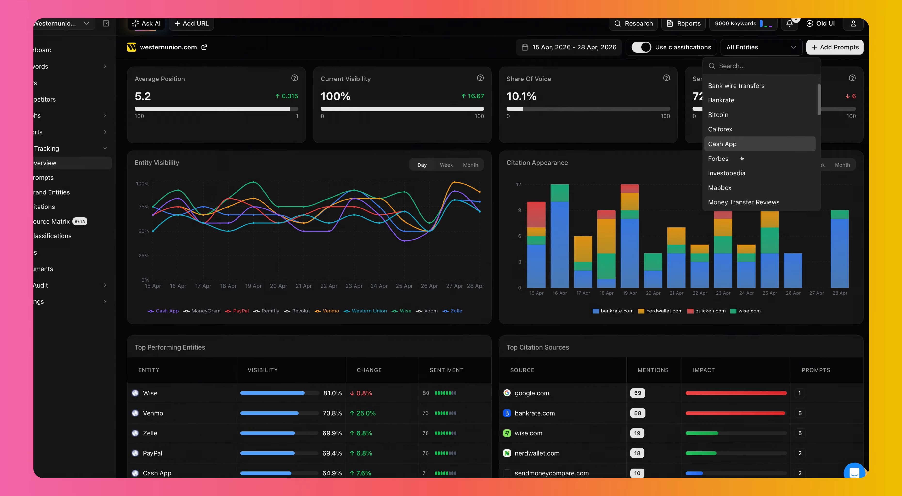
scroll(741, 159, down, 3)
scroll(744, 166, down, 3)
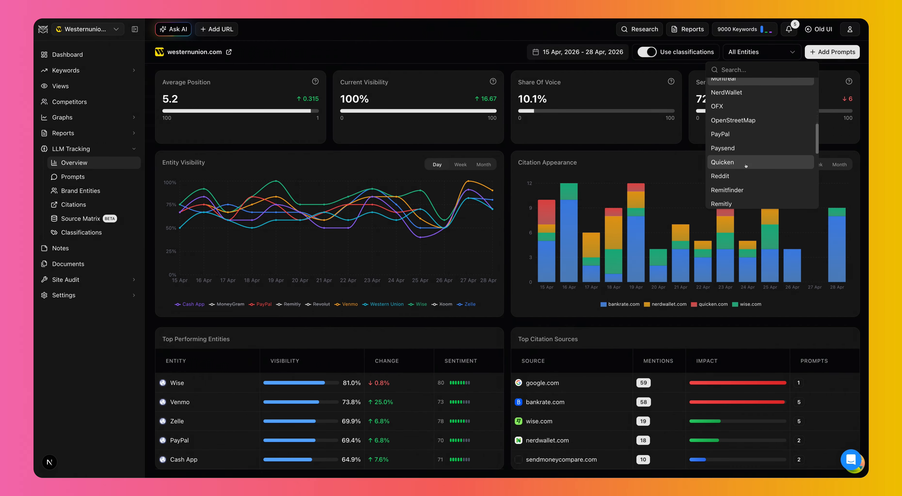
scroll(746, 165, down, 2)
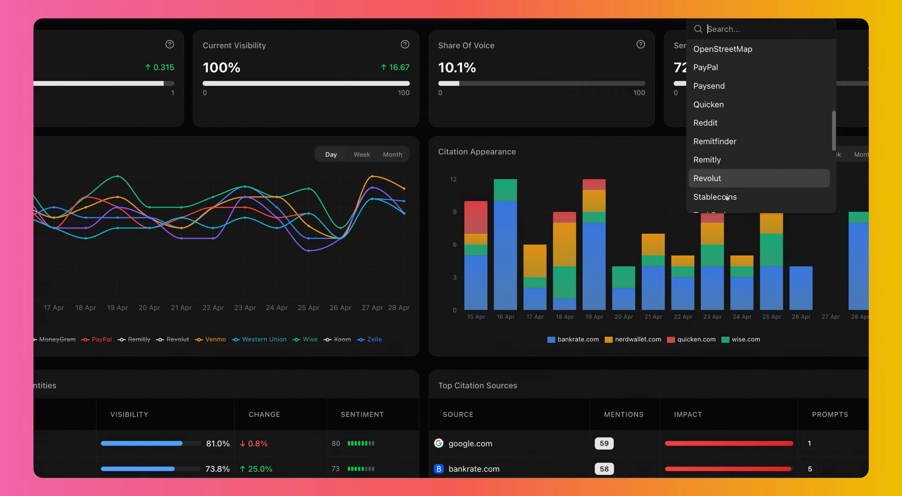
click(741, 166)
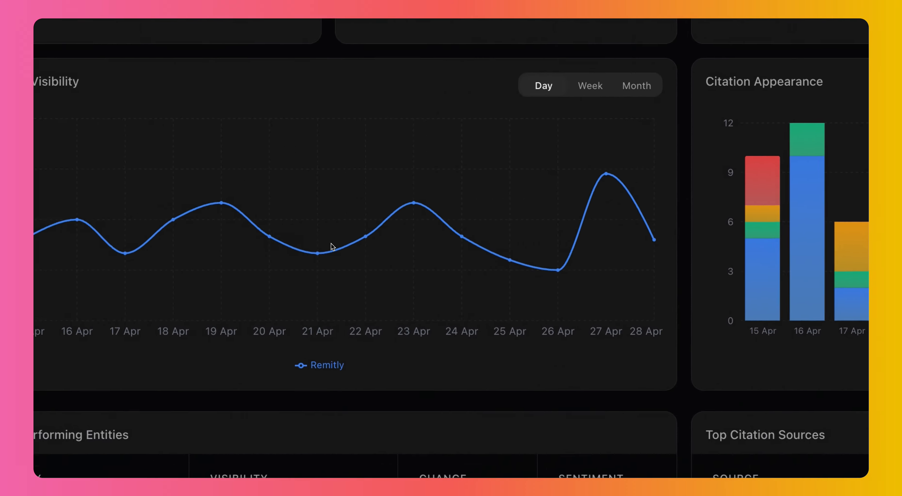
Reset the overview to All Entities and inspect the daily values in the Entity Visibility and Citation Appearance charts
click(735, 54)
click(683, 96)
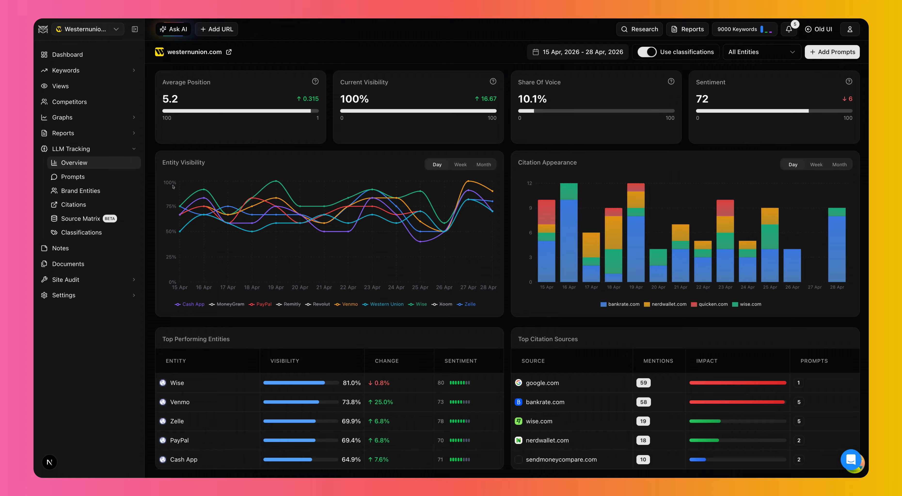
mouse_move(199, 210)
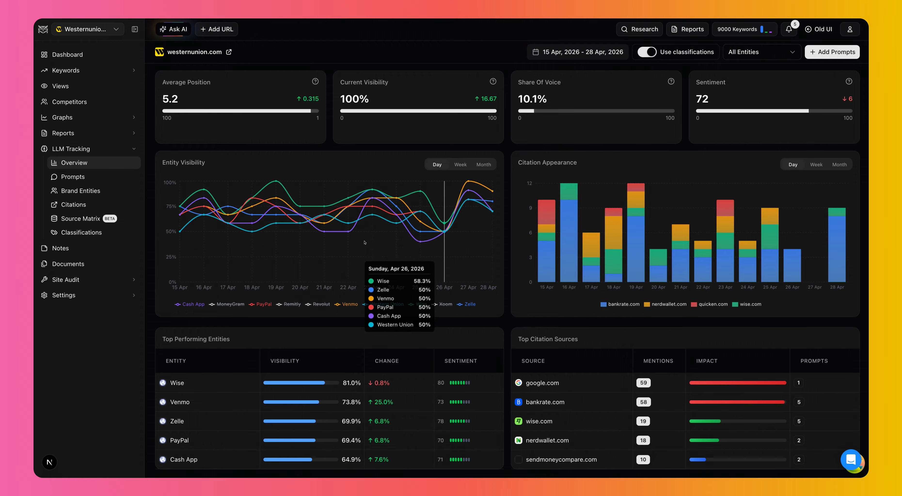
mouse_move(630, 208)
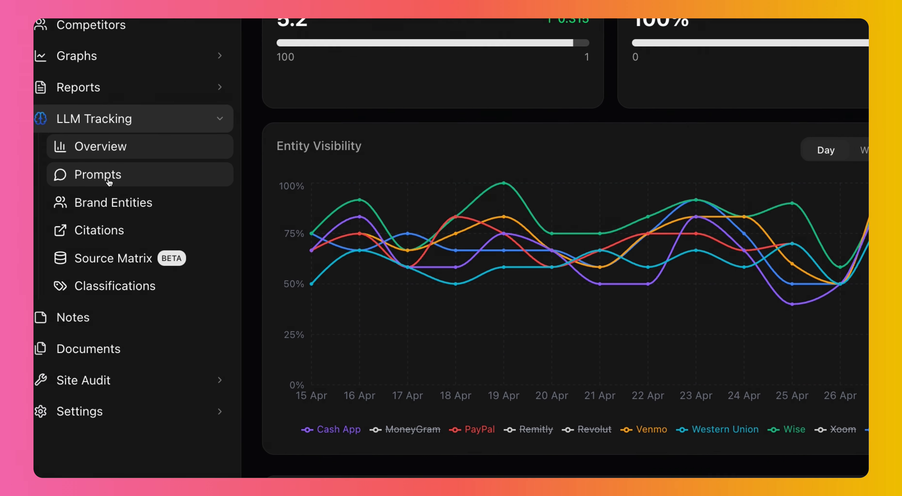
In the Prompts section, start adding prompts and generate individual prompt ideas for "money transfer"
click(109, 182)
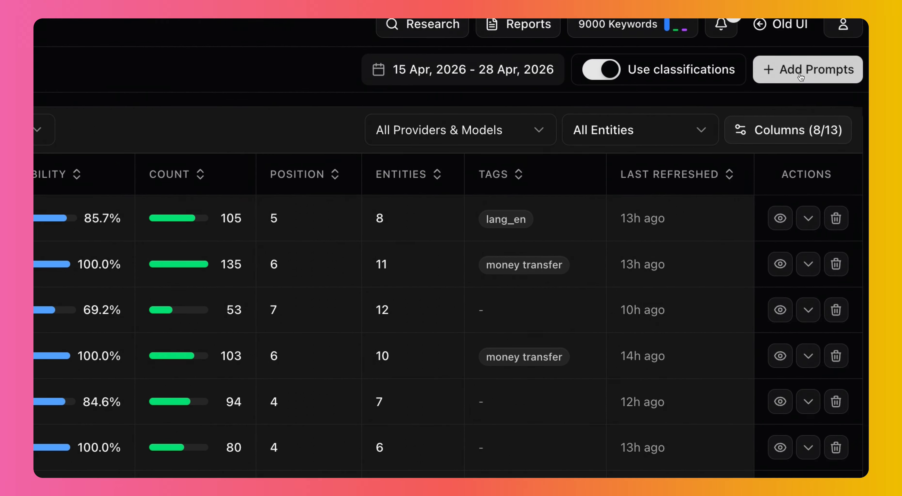
click(800, 77)
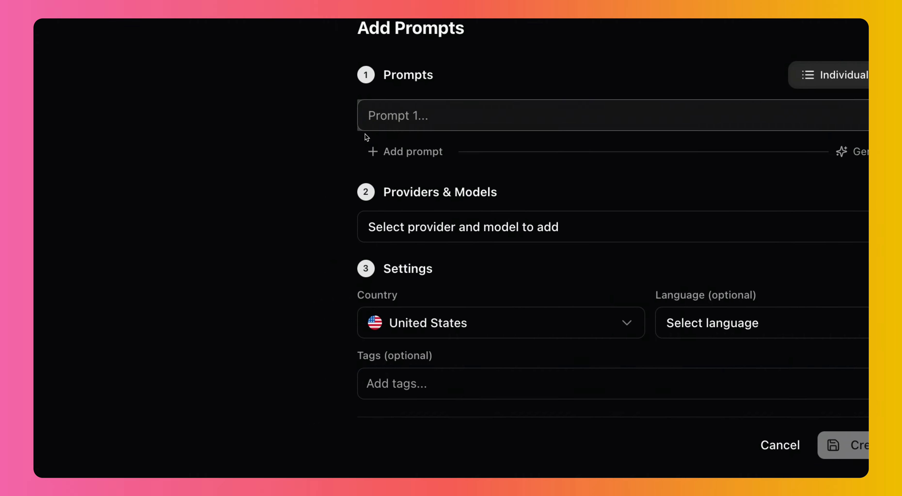
click(834, 163)
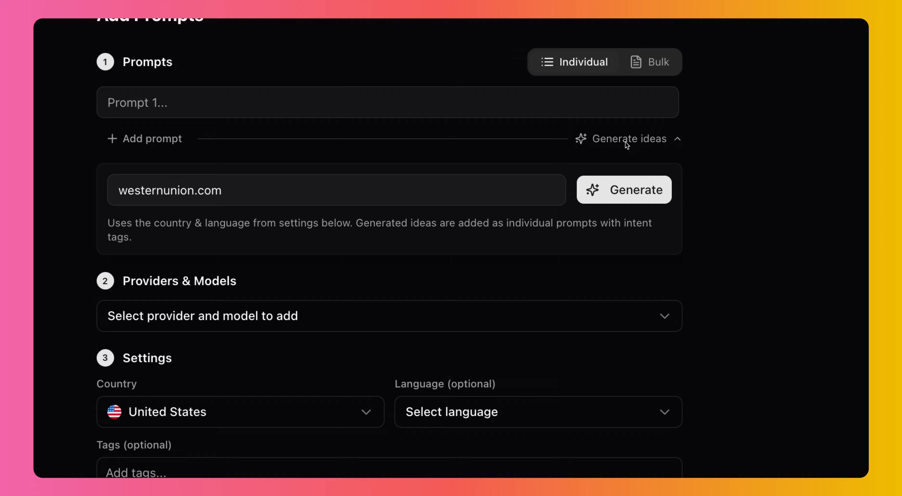
drag(229, 191, 93, 191)
text(money transfer)
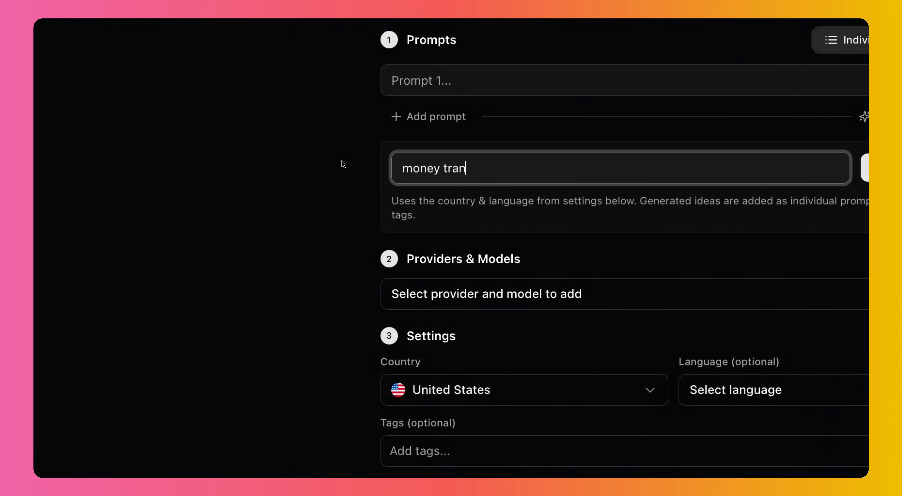
click(616, 169)
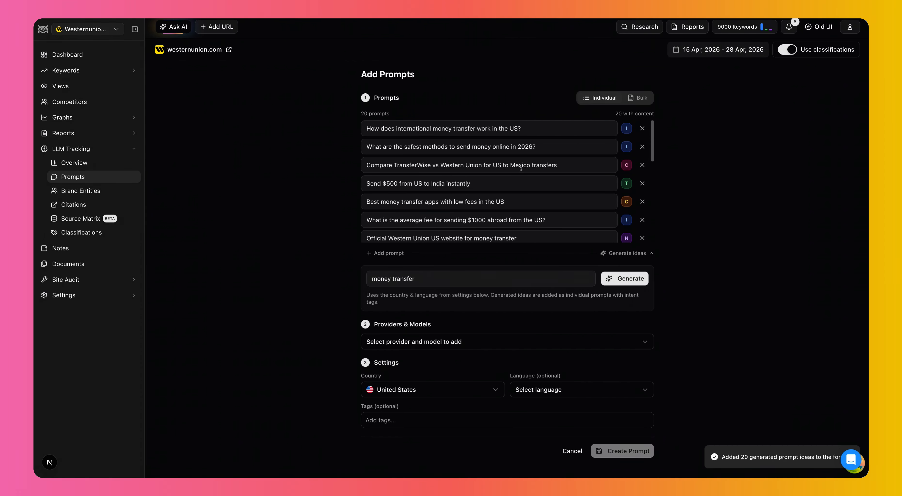
Review the generated prompt ideas and the provider, country and tag settings available for them
scroll(527, 169, down, 3)
scroll(524, 195, up, 2)
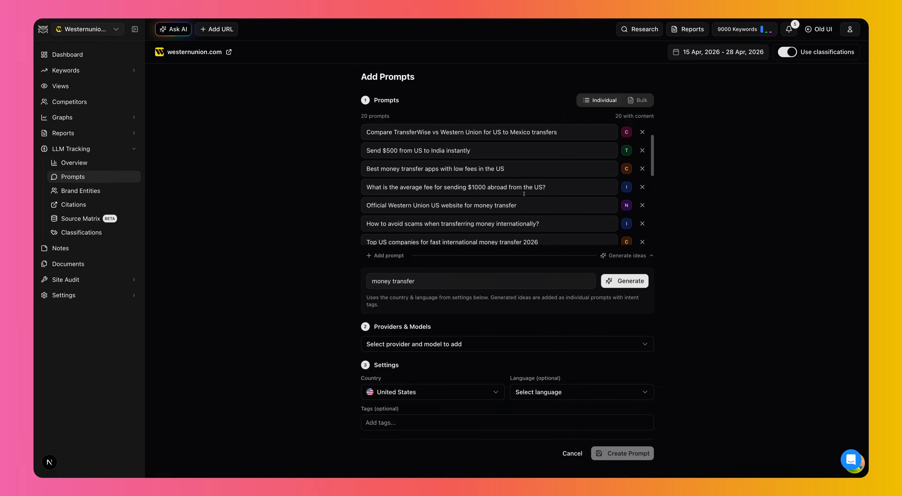
scroll(524, 194, down, 5)
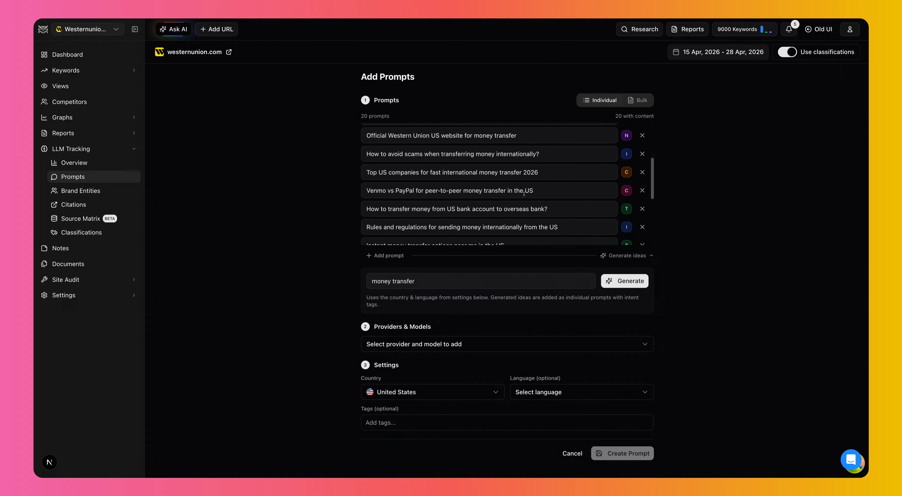
click(439, 344)
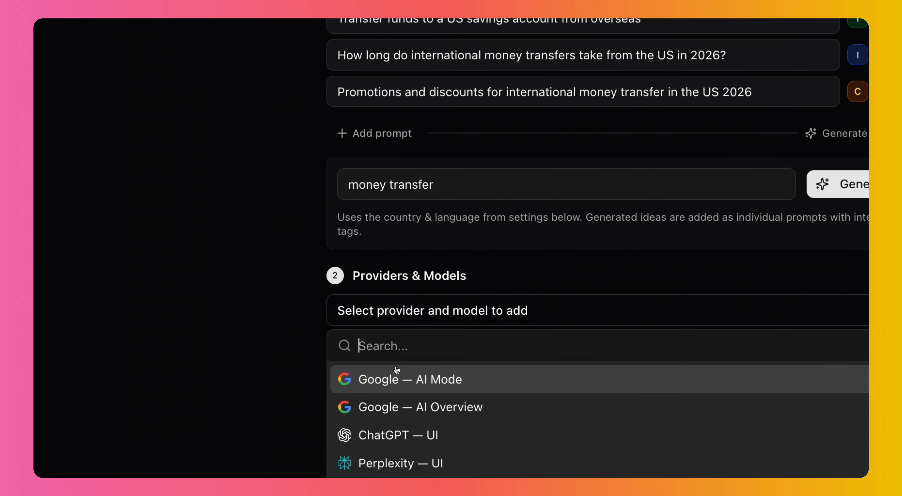
click(199, 317)
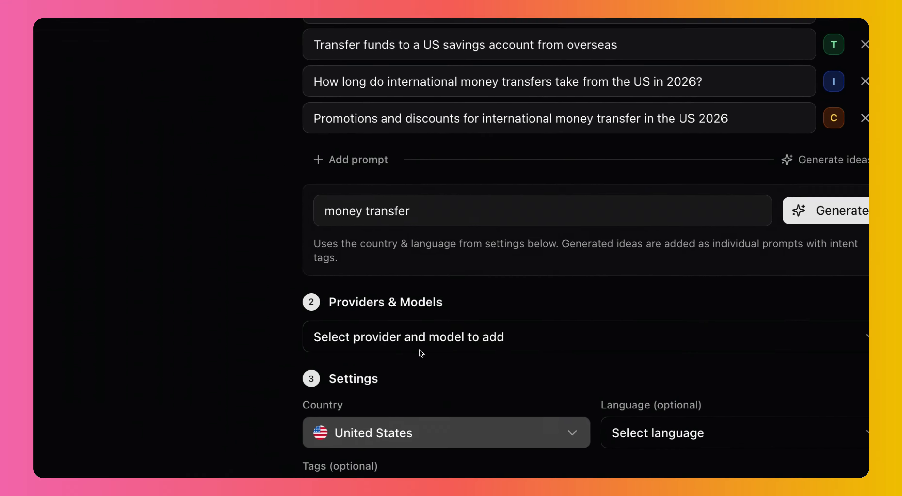
click(385, 437)
click(417, 376)
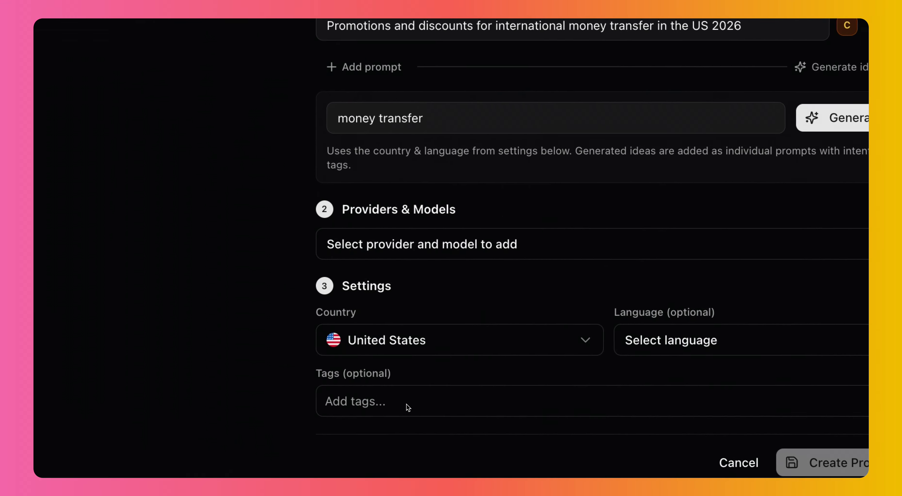
click(358, 446)
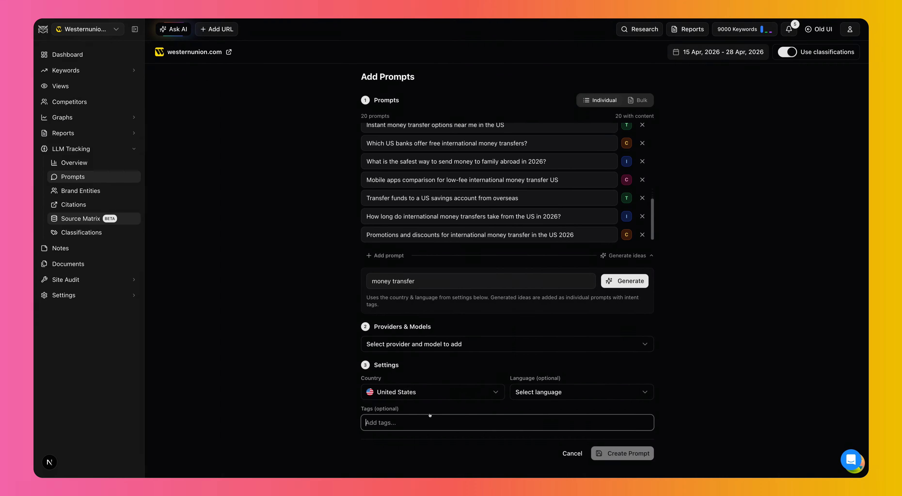
Return to the tracked prompts list without creating the new prompts, and check the first prompt's row actions
click(83, 177)
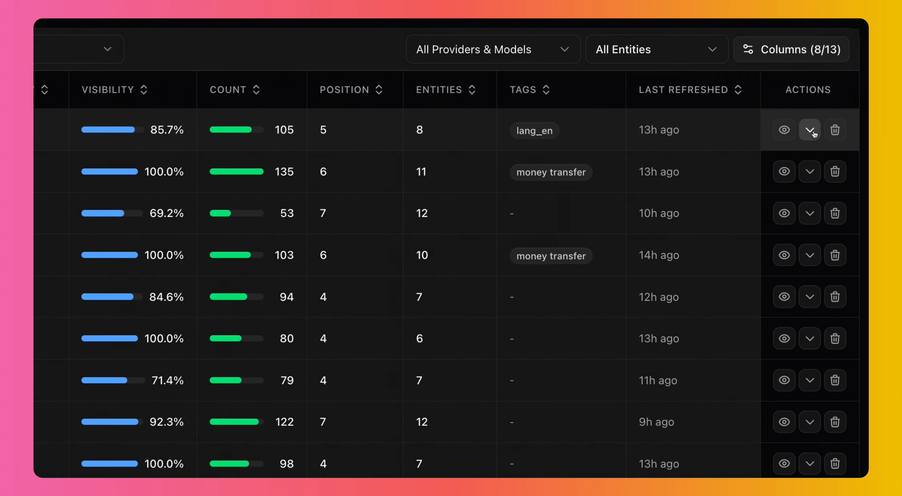
click(834, 128)
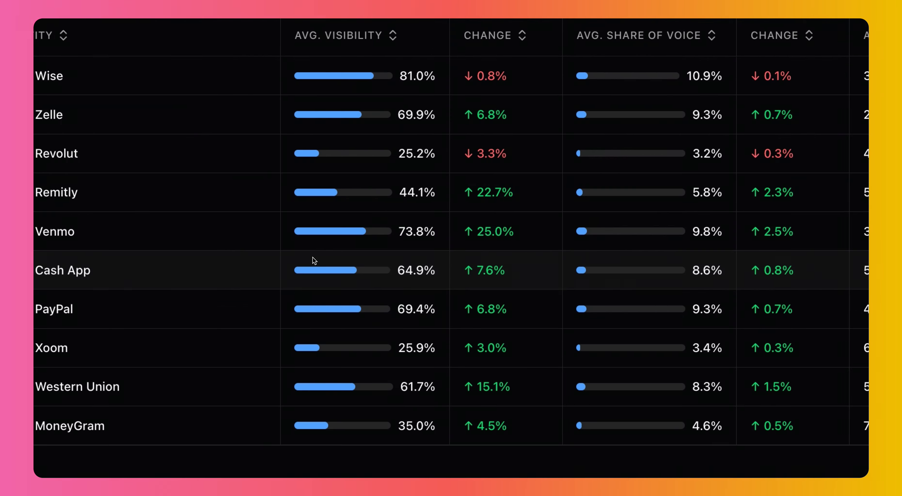
Sort the brand entity performance table by average visibility, highest first, and check the available provider and tag filters
click(312, 31)
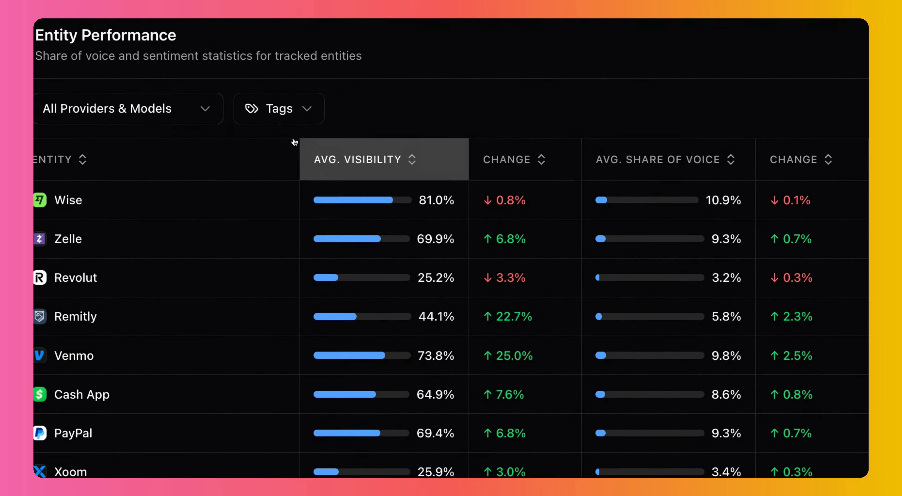
click(312, 147)
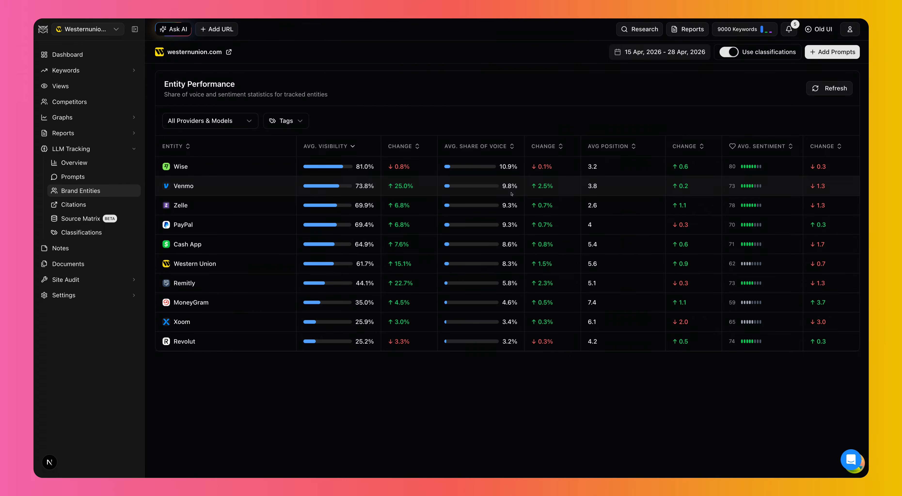
click(228, 122)
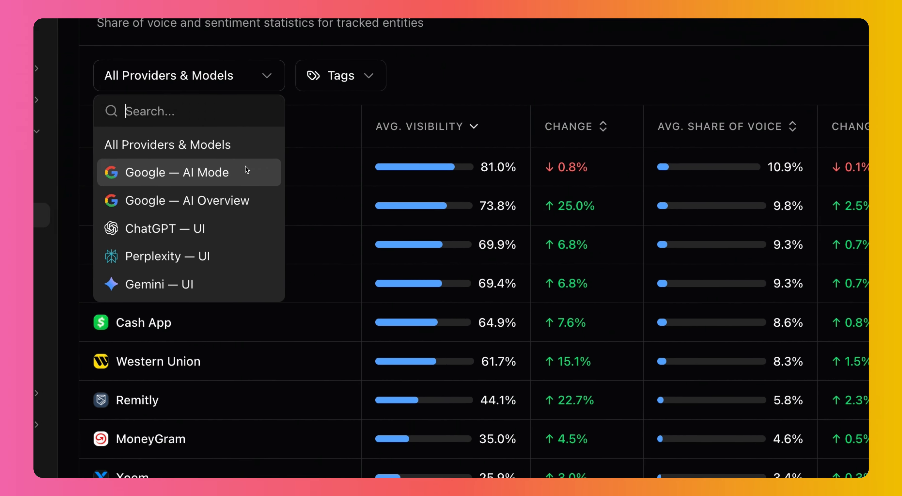
click(341, 75)
click(367, 76)
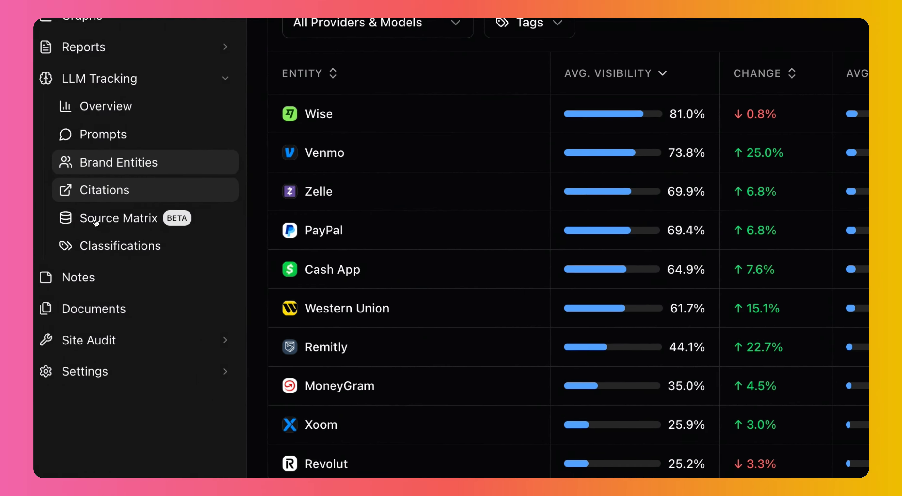
Open the Citations section and group the citations by domain
click(86, 193)
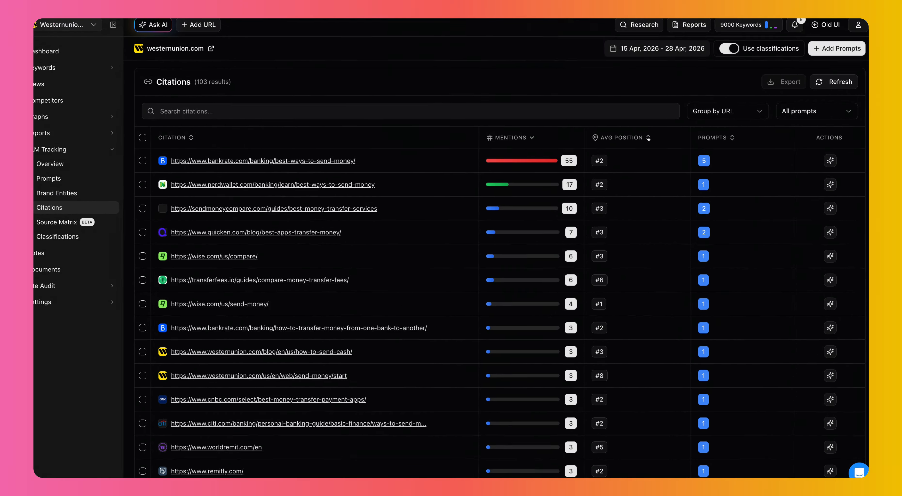
click(723, 112)
click(714, 130)
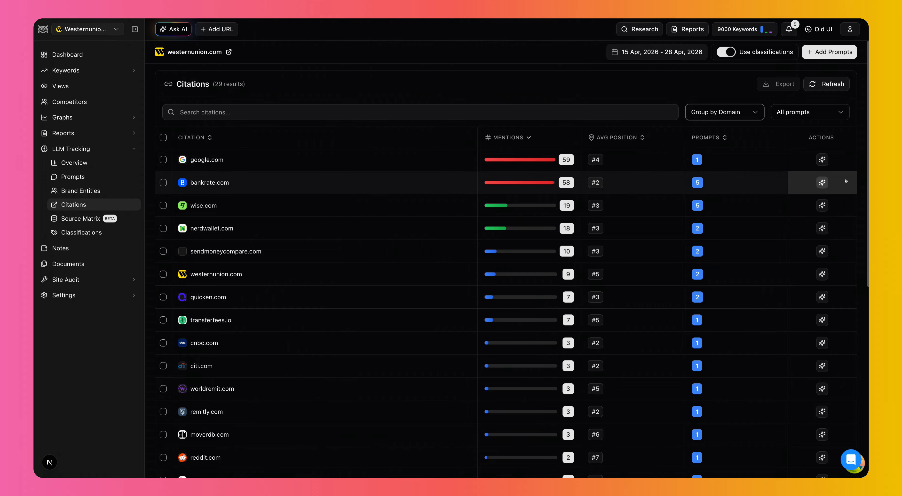
Preview the AI Source Citation Analysis for bankrate.com without executing it, and regroup the citations by URL
click(822, 183)
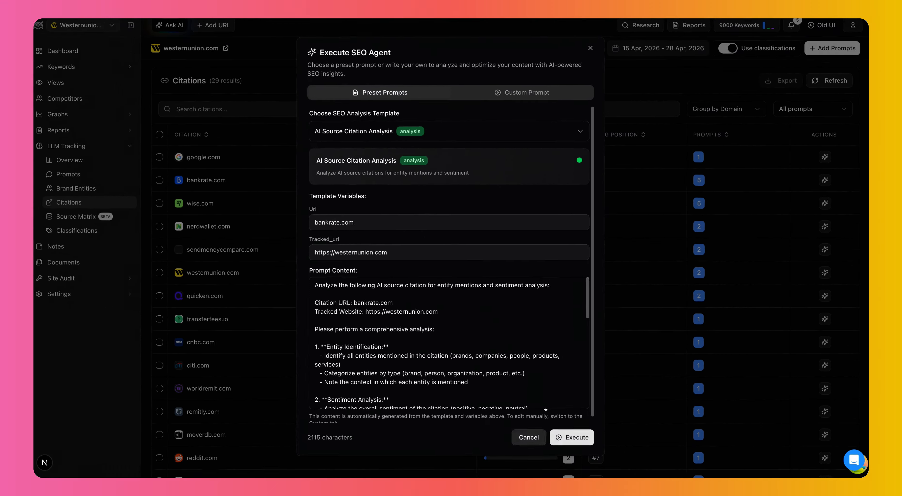
click(528, 437)
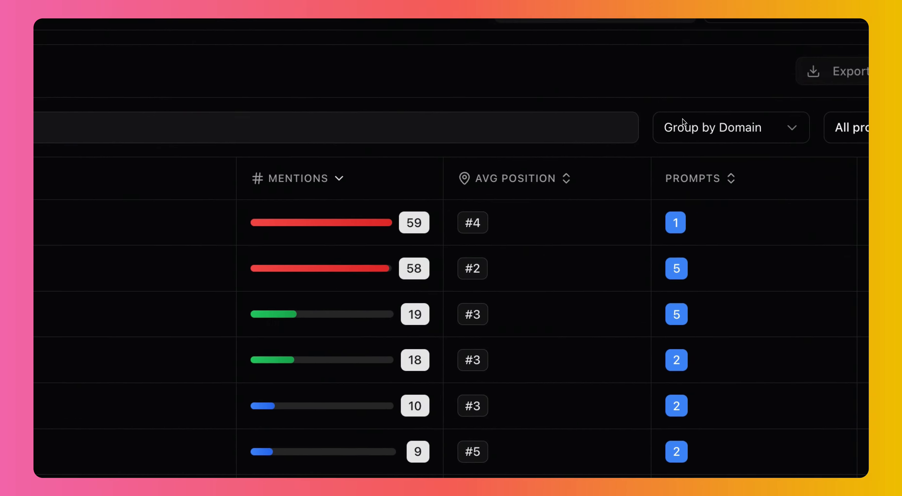
click(682, 119)
click(693, 146)
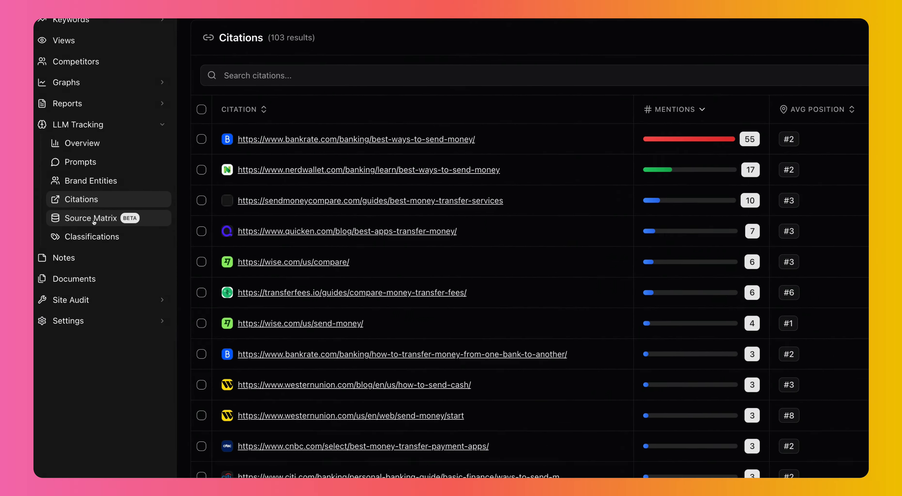
Open the Source Matrix, show sentiment alongside mentions, and examine the scores per publication and brand
click(81, 220)
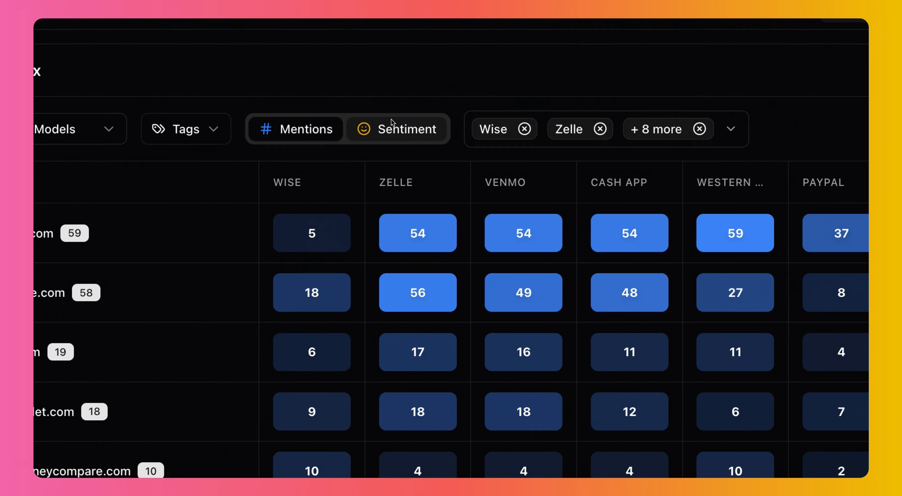
click(391, 112)
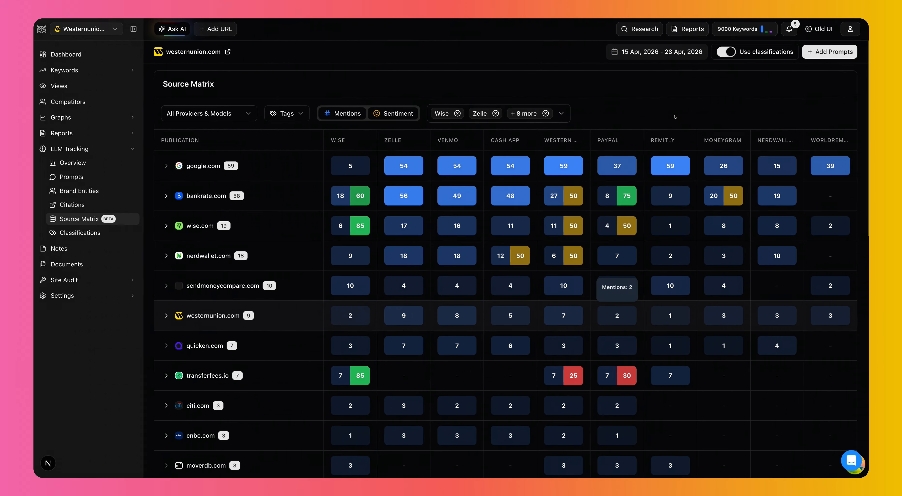
scroll(597, 328, down, 3)
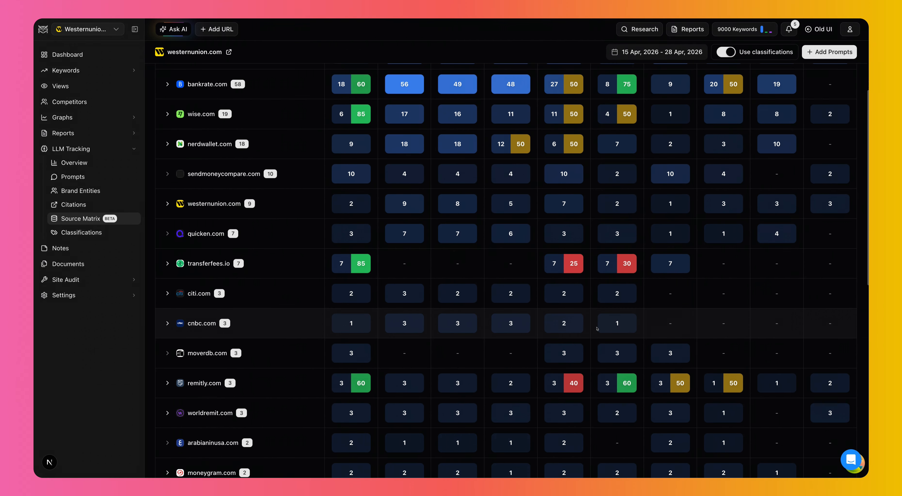
scroll(597, 326, up, 3)
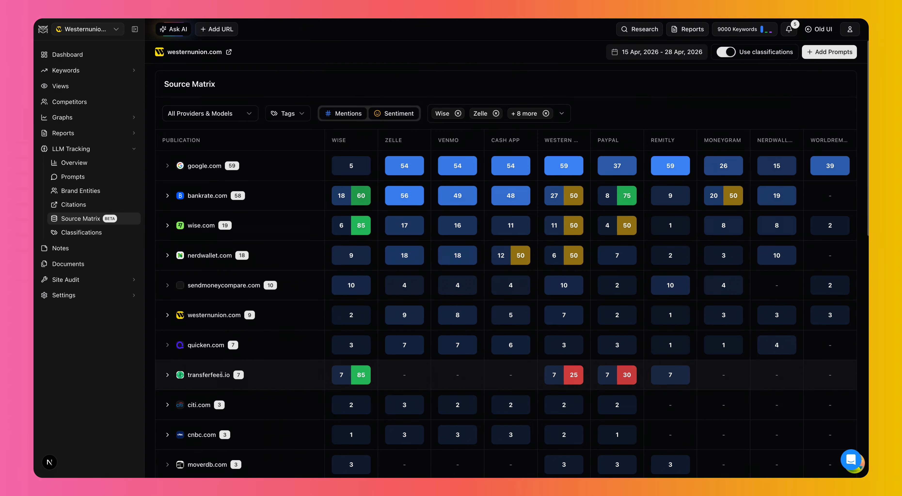
mouse_move(539, 381)
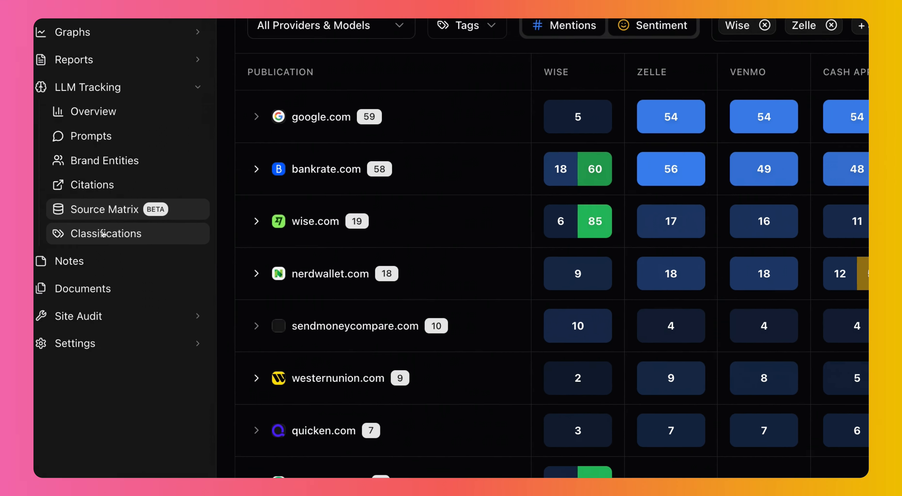
View the Classifications section and return to the LLM tracking Overview
click(103, 233)
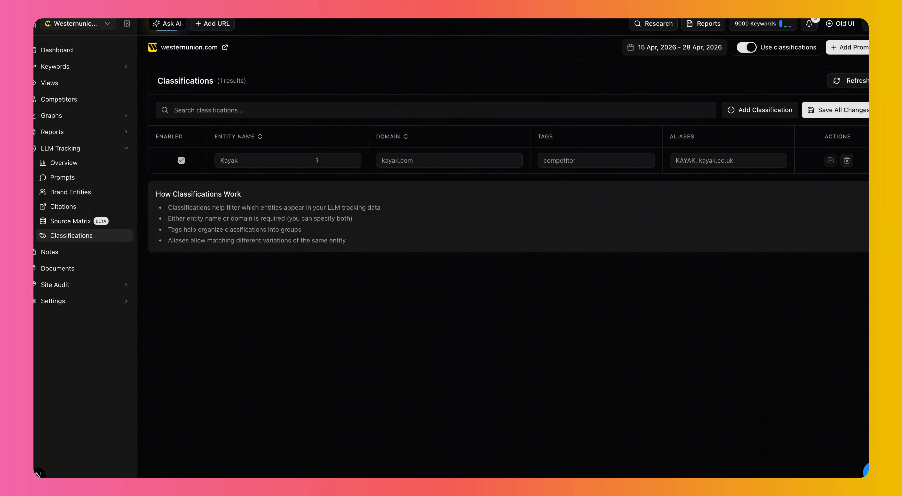
click(66, 166)
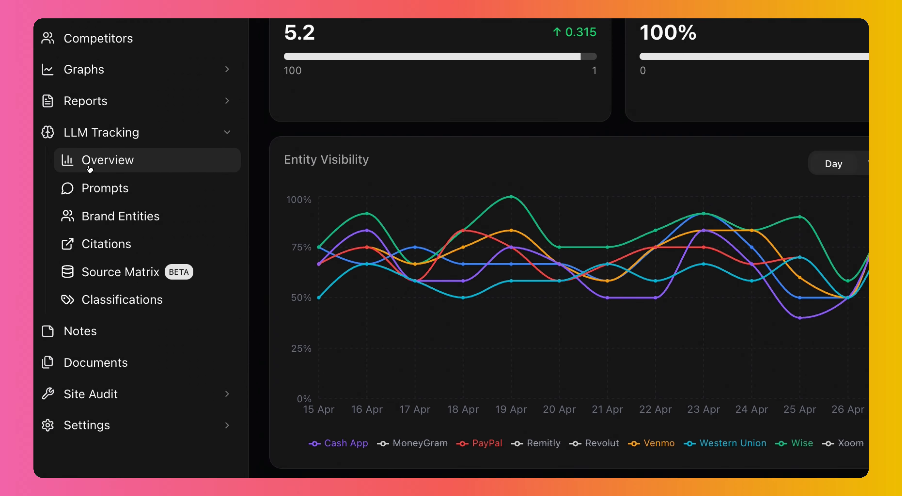